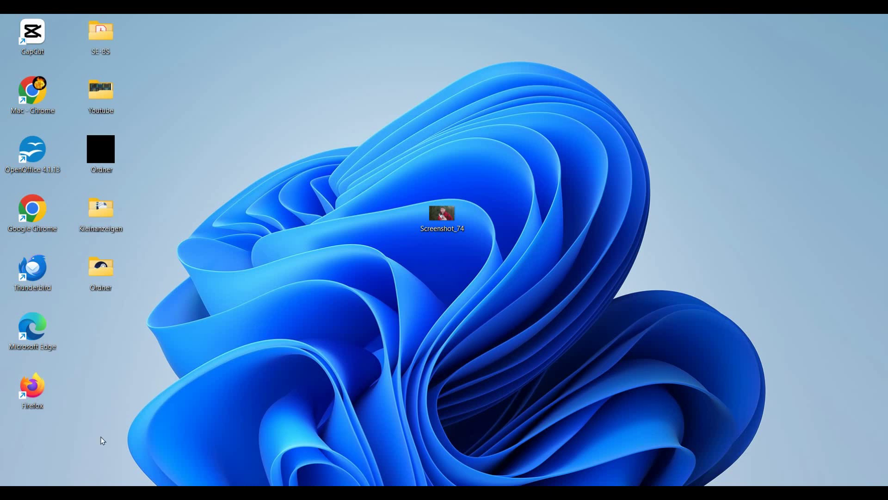
Open Screenshot_74 from the desktop in GIMP using Öffnen mit > GIMP.
right_click(444, 215)
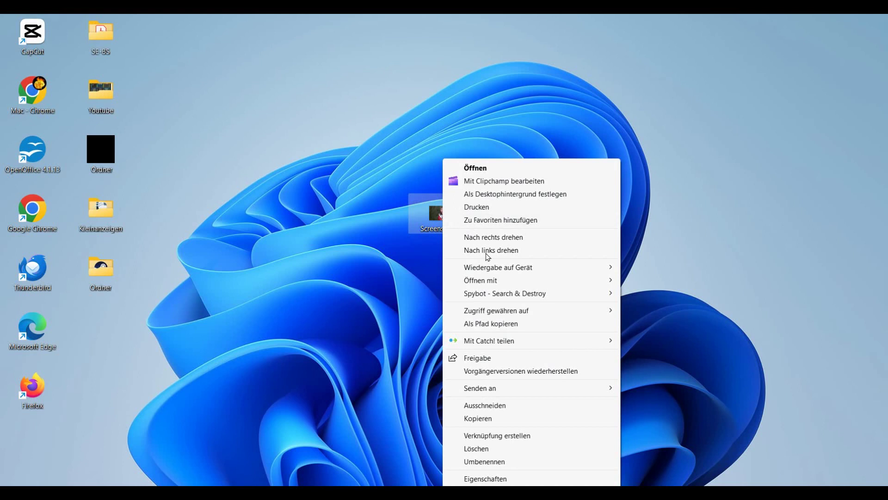
mouse_move(480, 280)
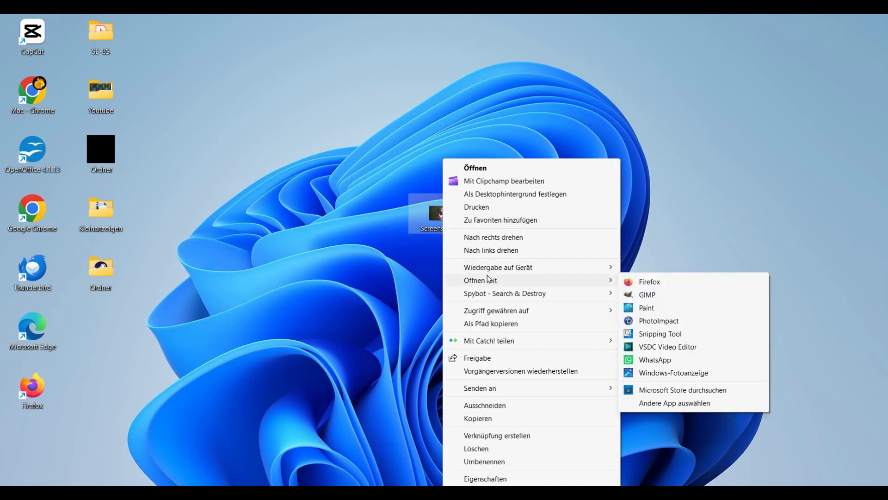
left_click(650, 295)
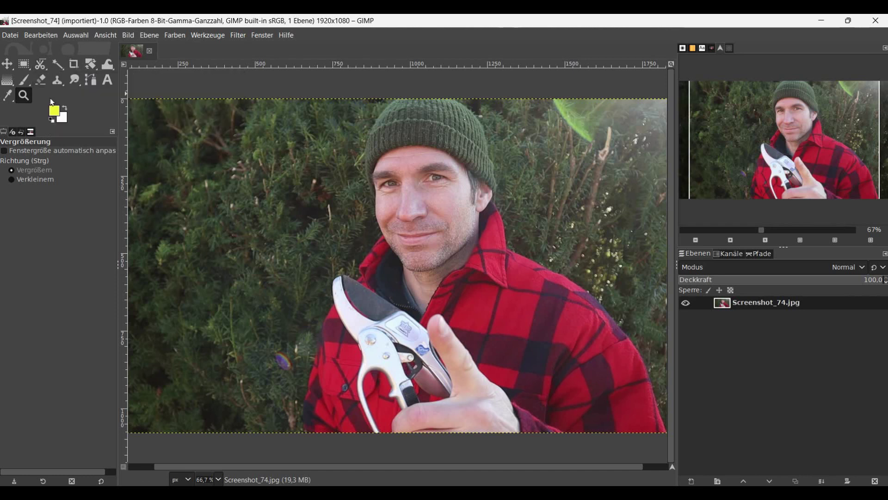
Select the Intelligent Scissors tool from the toolbox.
left_click(41, 64)
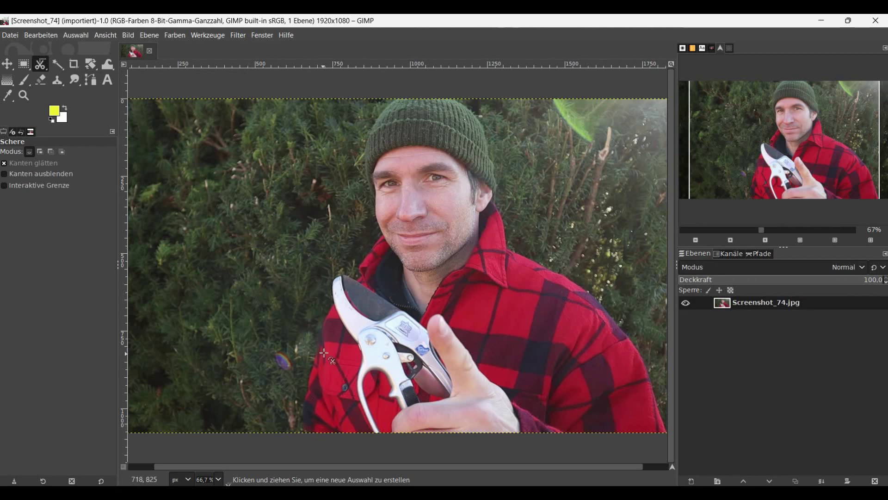
Trace the scissors outline from the shirt's bottom edge up past the pruner and collar to the chin.
left_click(308, 429)
left_click(301, 412)
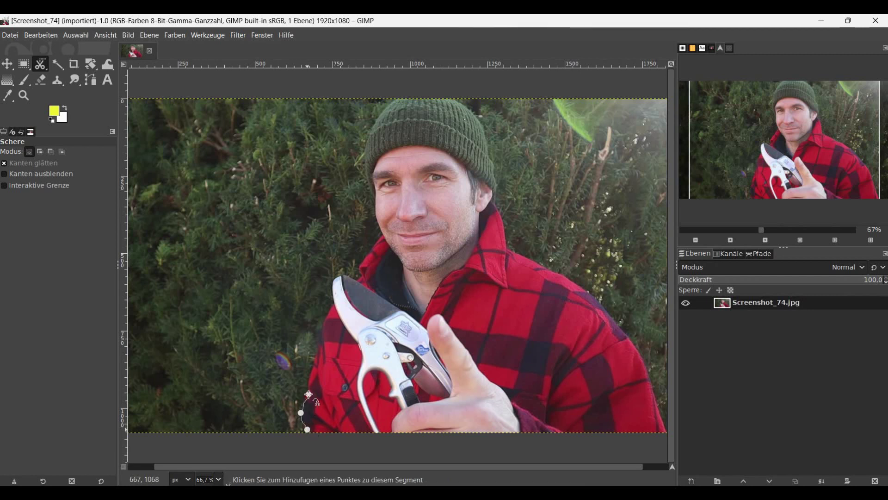
left_click(310, 379)
left_click(316, 364)
left_click(319, 346)
left_click(325, 330)
left_click(328, 316)
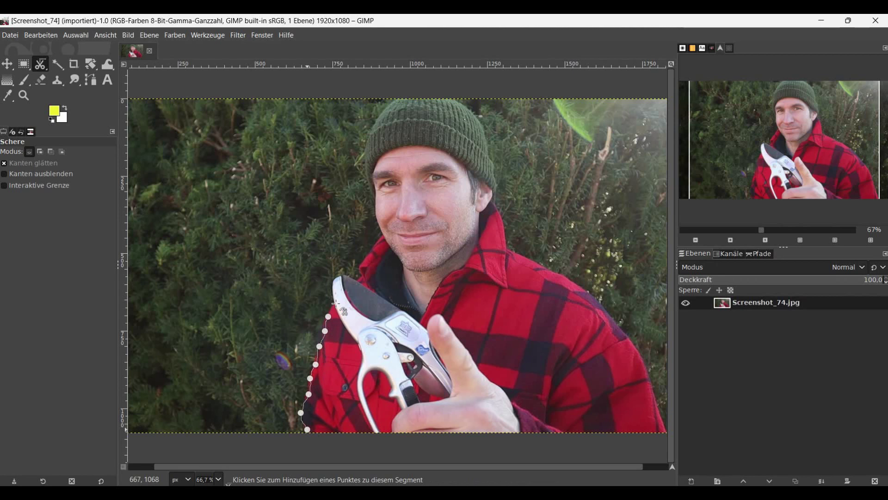
left_click(335, 304)
left_click(335, 281)
left_click(347, 274)
left_click(358, 278)
left_click(373, 253)
left_click(384, 237)
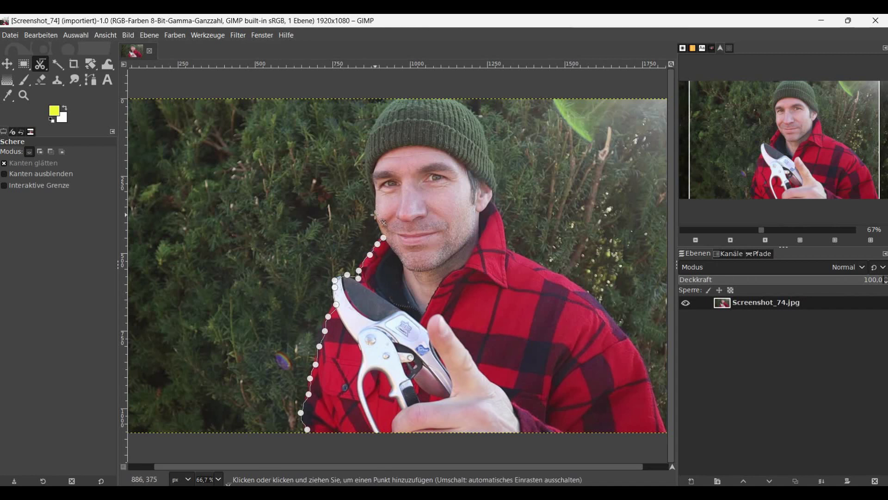
Continue the outline up the side of the face, over the hat and down its right side.
left_click(375, 215)
left_click(376, 202)
left_click(370, 189)
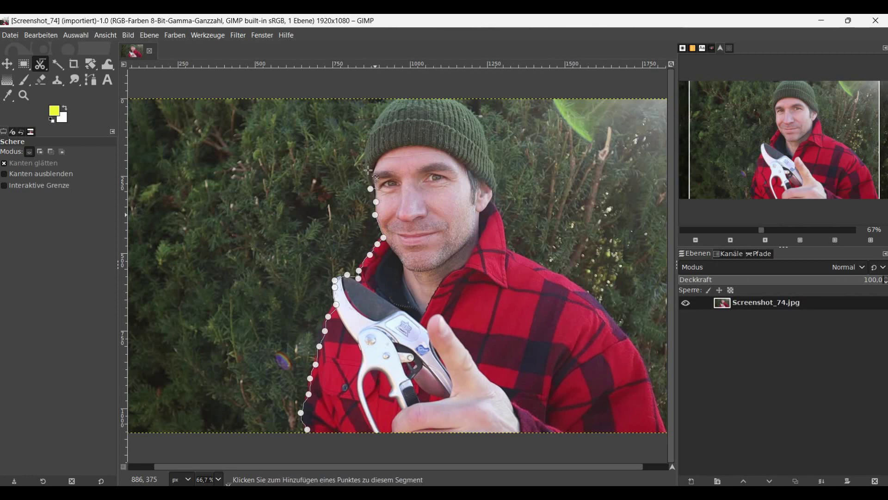
left_click(366, 169)
left_click(366, 142)
left_click(365, 157)
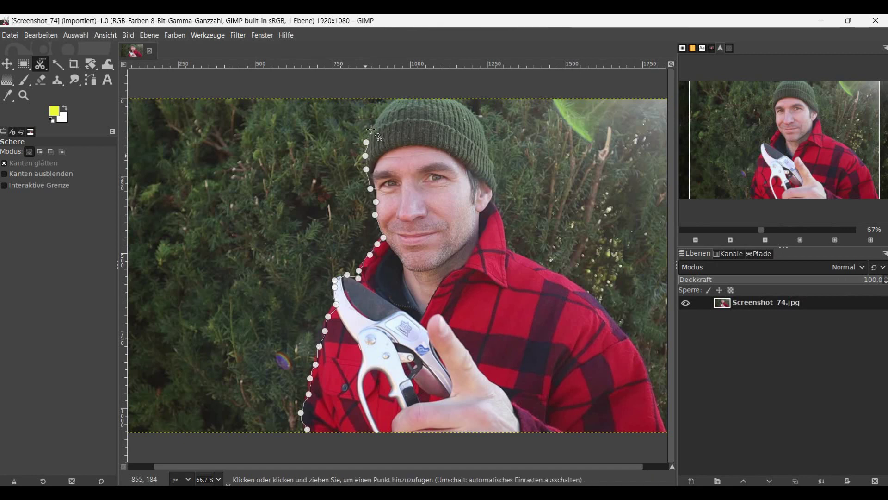
left_click(386, 109)
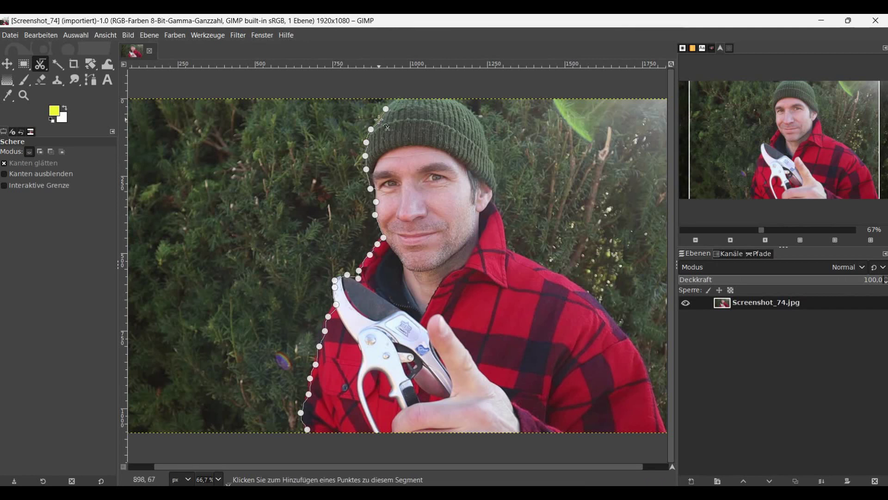
left_click(397, 98)
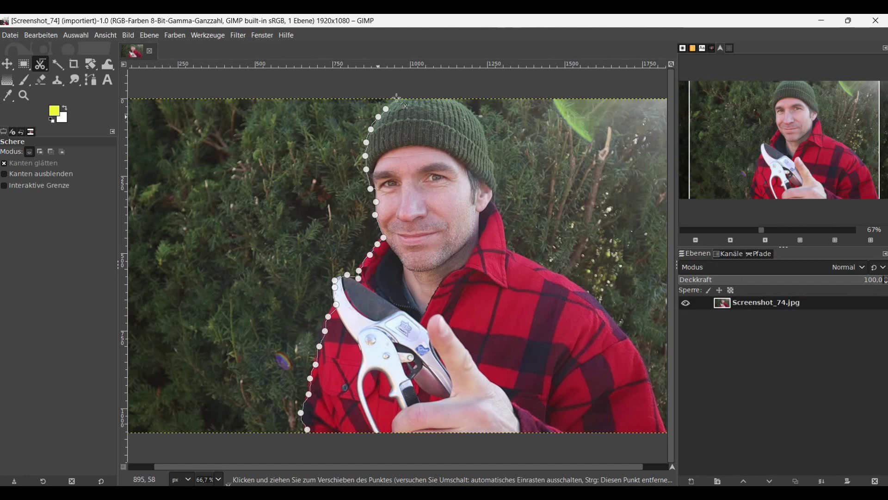
left_click(415, 88)
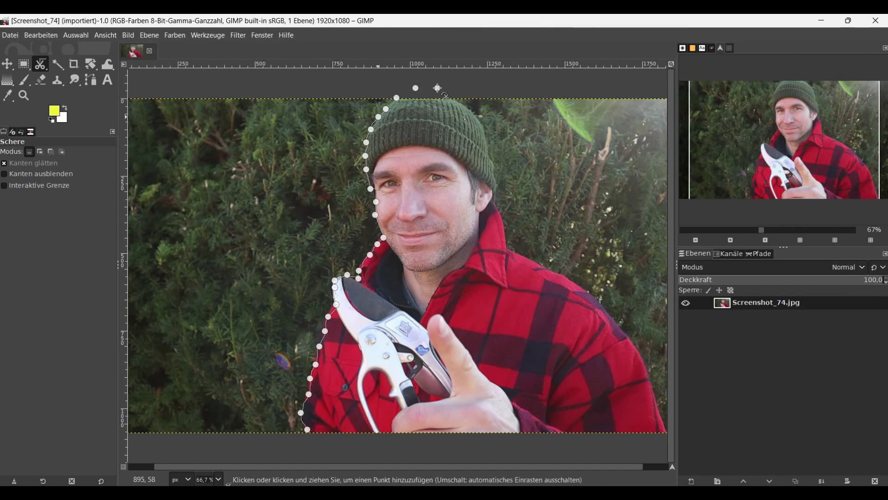
left_click(453, 91)
left_click(461, 103)
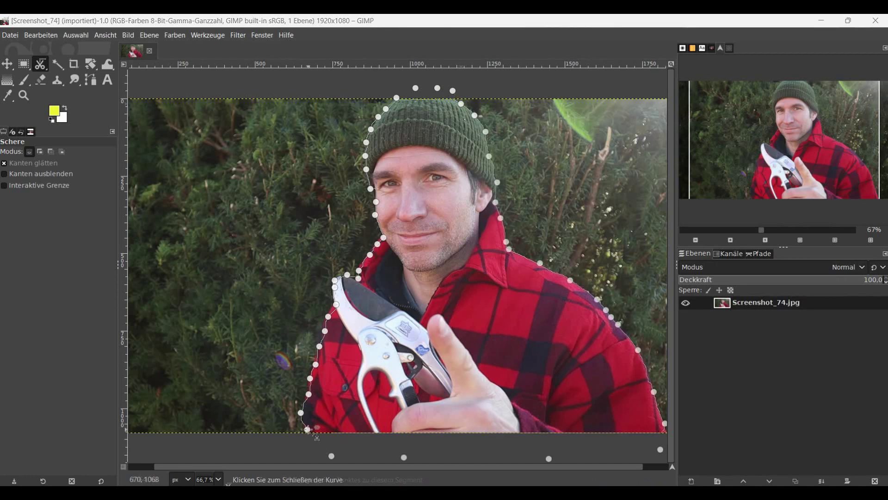
Close the outline at its start, convert it to a selection, and copy the man.
left_click(308, 430)
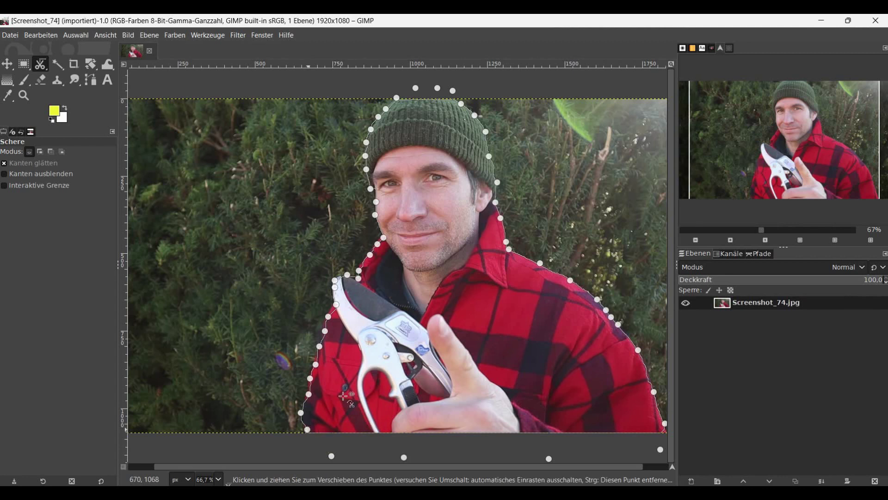
left_click(417, 350)
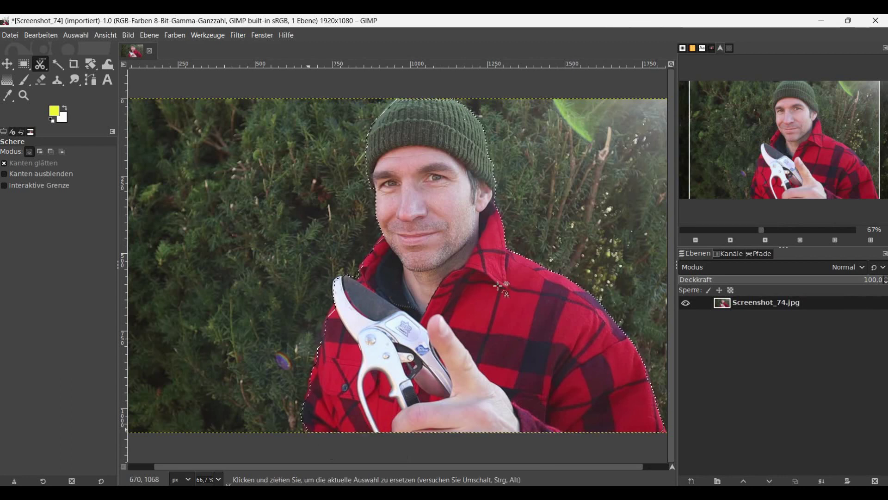
left_click(52, 37)
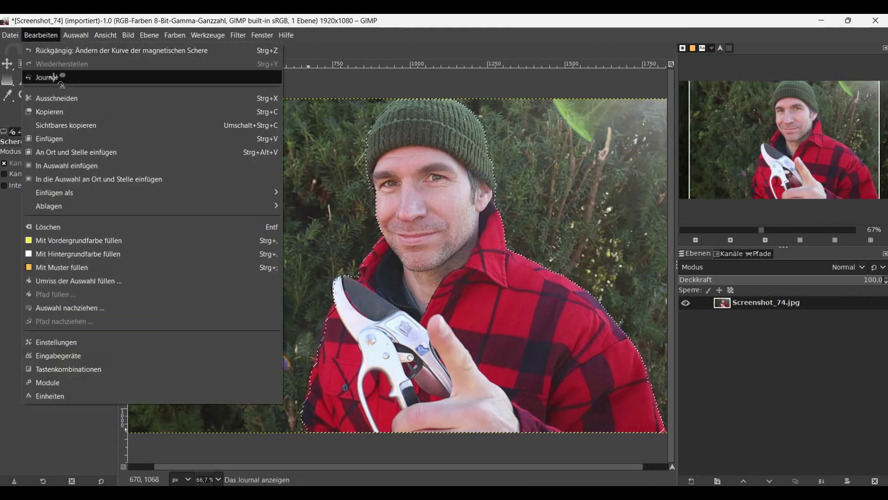
left_click(61, 112)
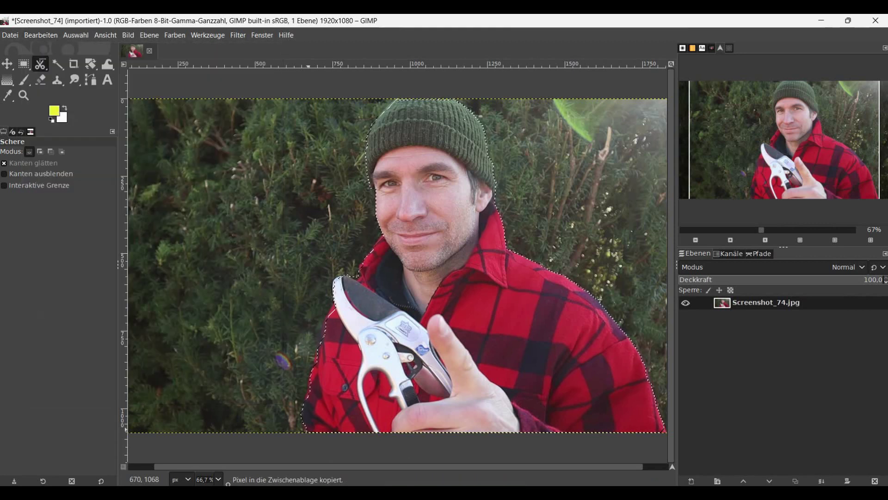
left_click(12, 37)
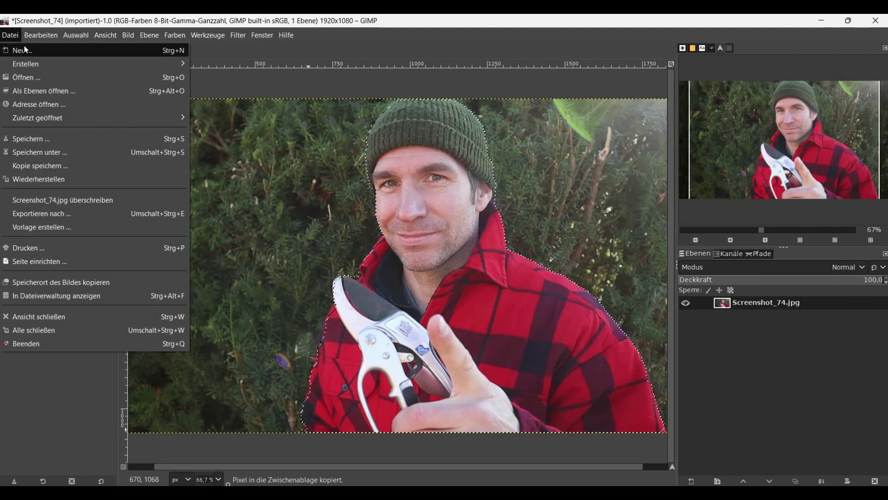
Create a new 1920×1080 image with its fill set to Transparenz.
left_click(26, 49)
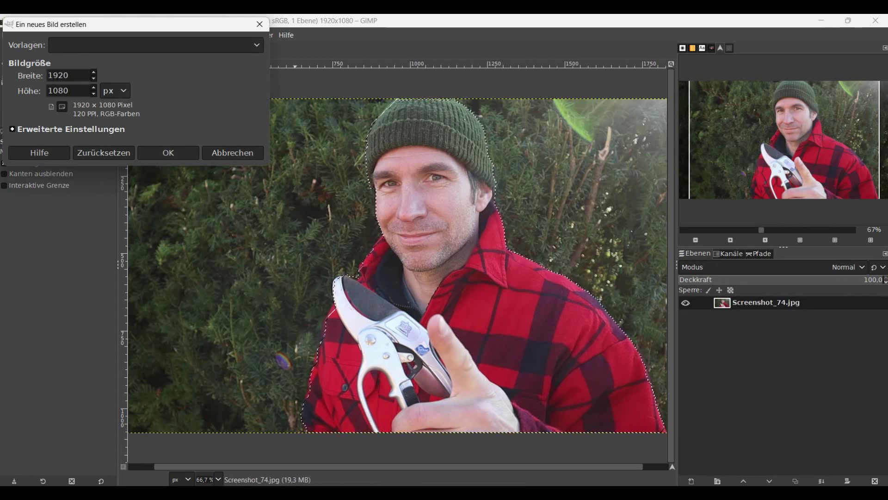
left_click(13, 131)
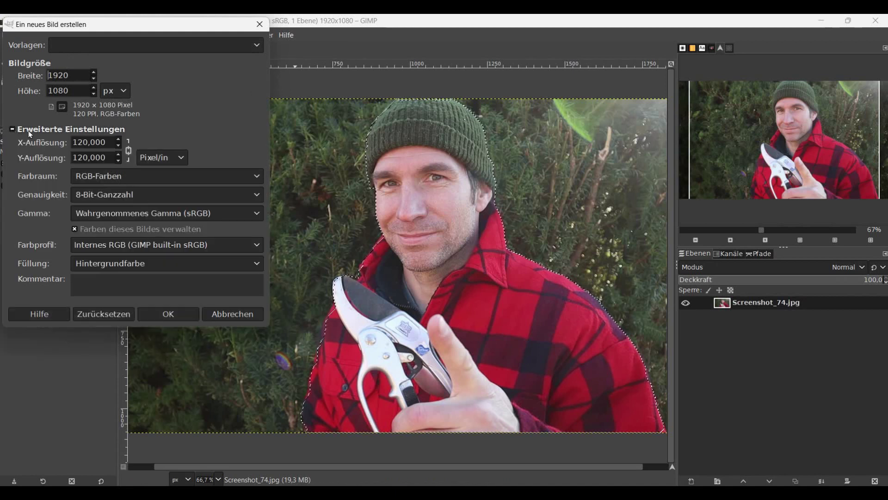
left_click(149, 265)
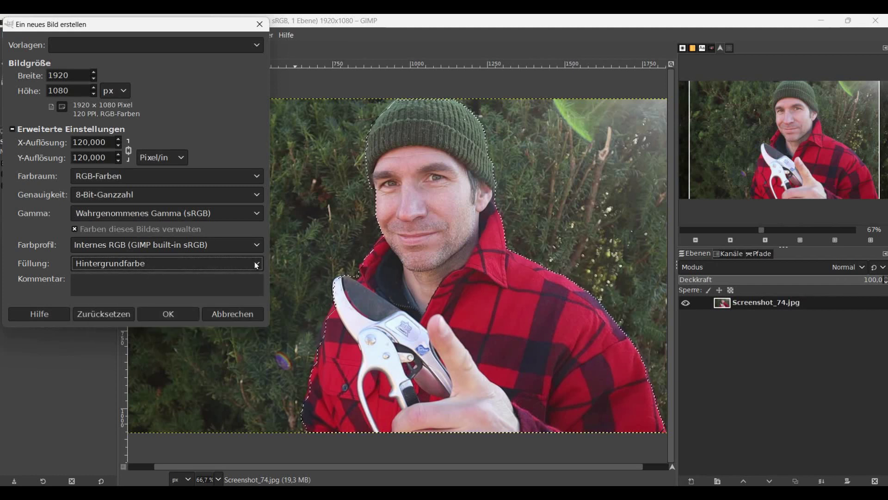
left_click(257, 266)
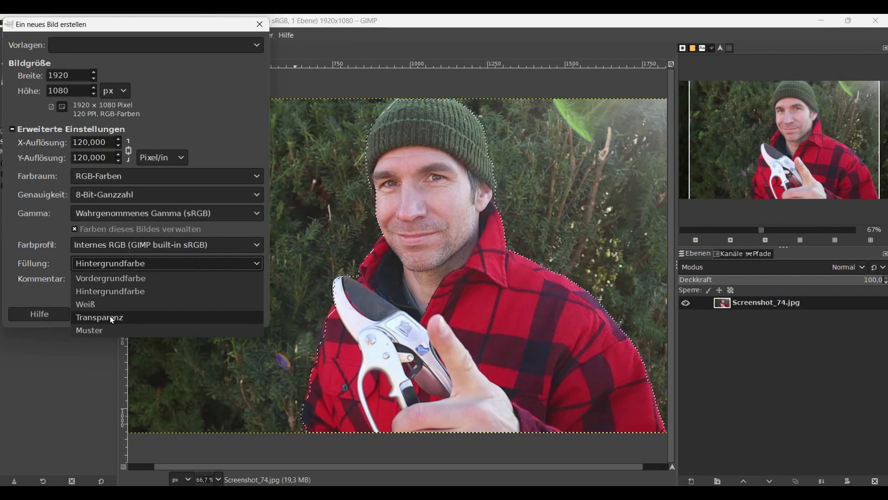
key("Escape")
key("Down")
key("Down")
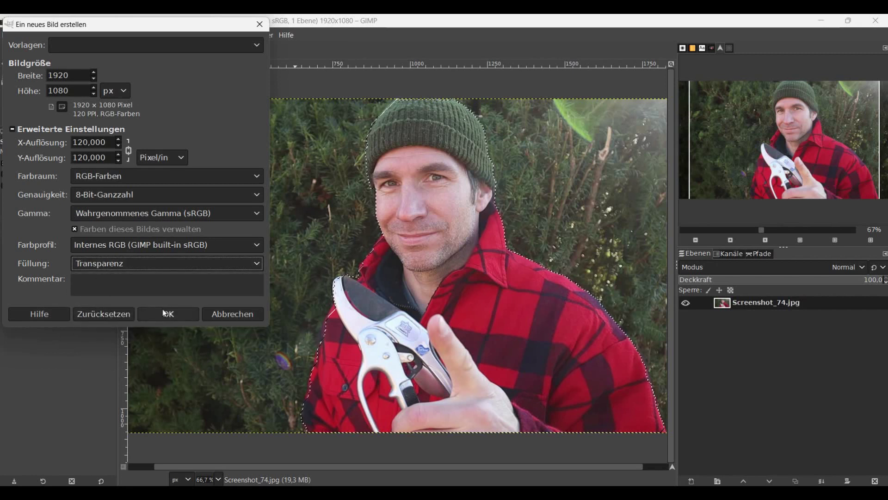
left_click(166, 314)
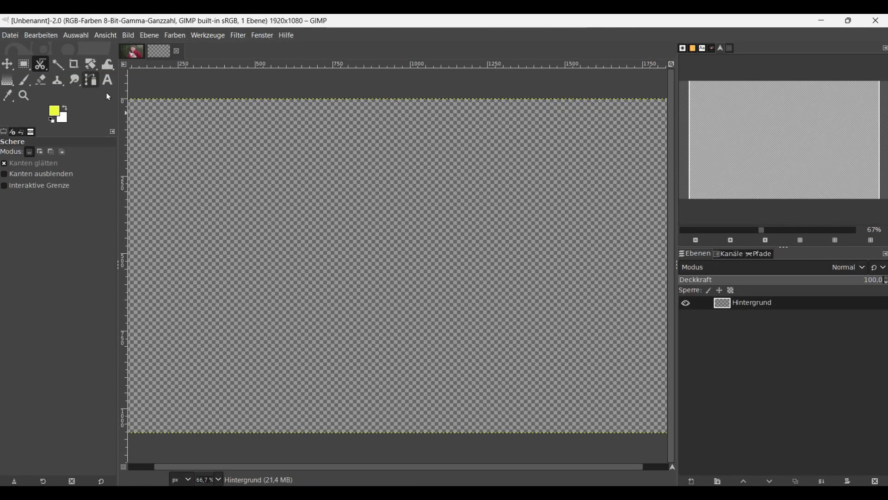
Paste the copied man onto the transparent canvas as a floating selection.
left_click(44, 33)
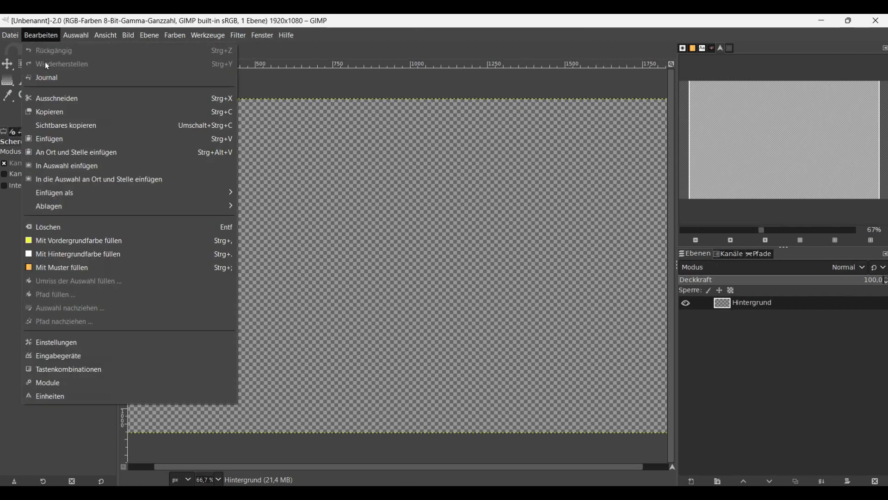
left_click(56, 139)
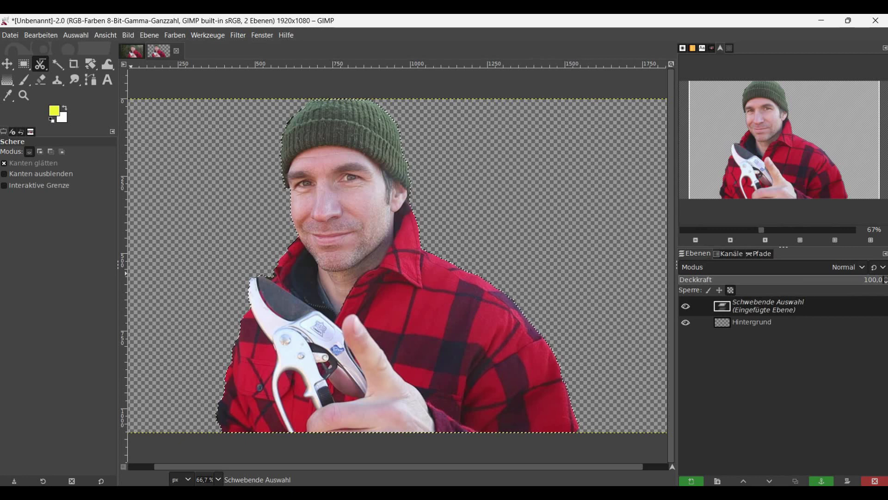
left_click(24, 96)
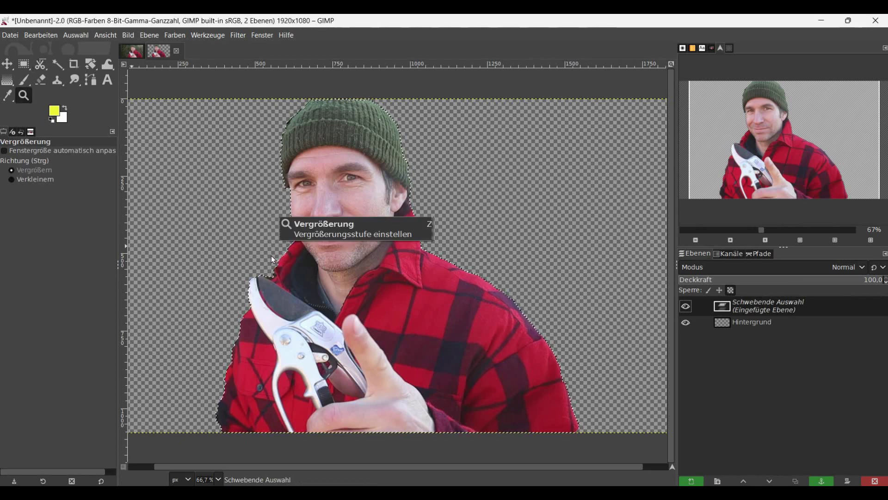
Zoom to 150% on the man's face and scroll up to check the hat edges.
left_click(271, 255)
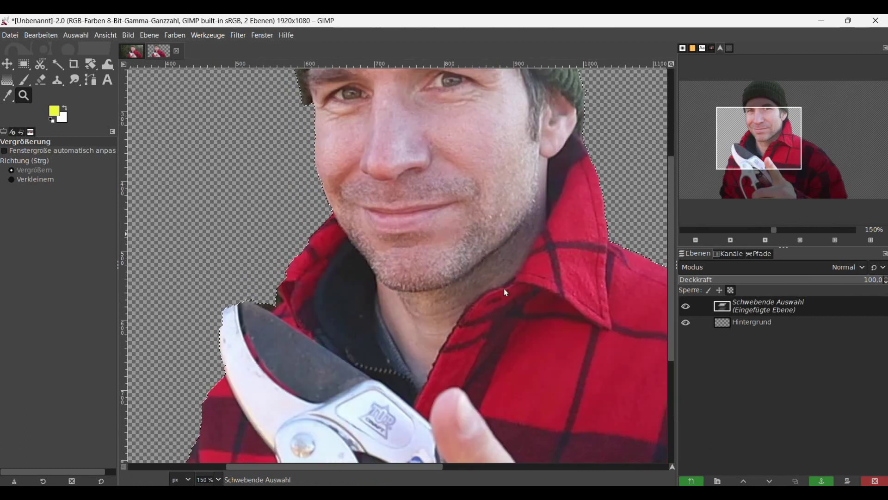
mouse_move(672, 248)
left_mouse_down()
mouse_move(680, 292)
mouse_move(680, 152)
left_mouse_up()
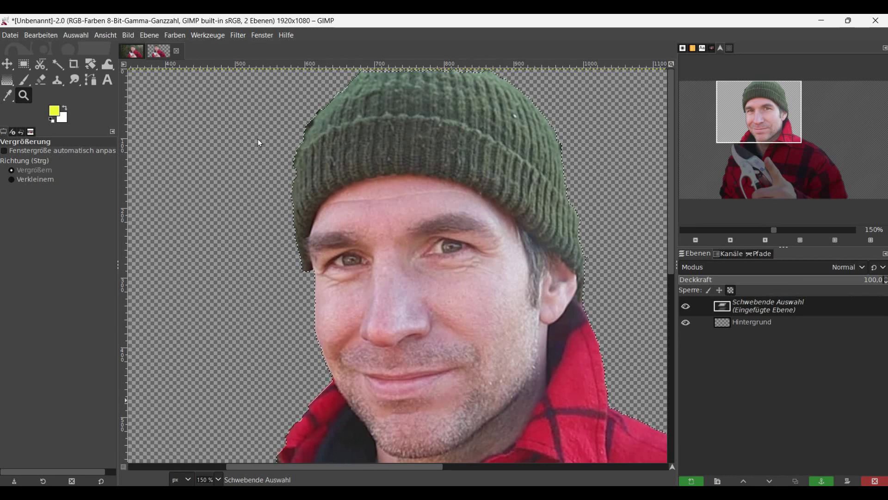
Convert the floating selection into a new layer, Eingefügte Ebene.
right_click(753, 303)
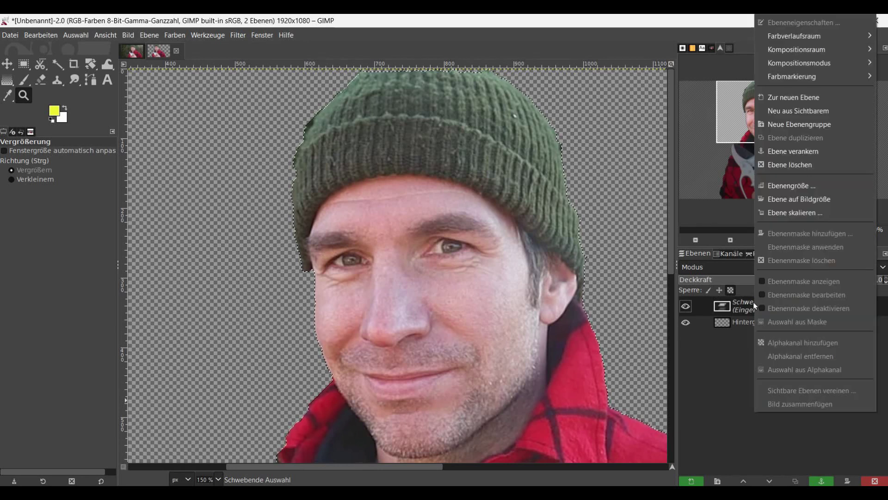
left_click(803, 104)
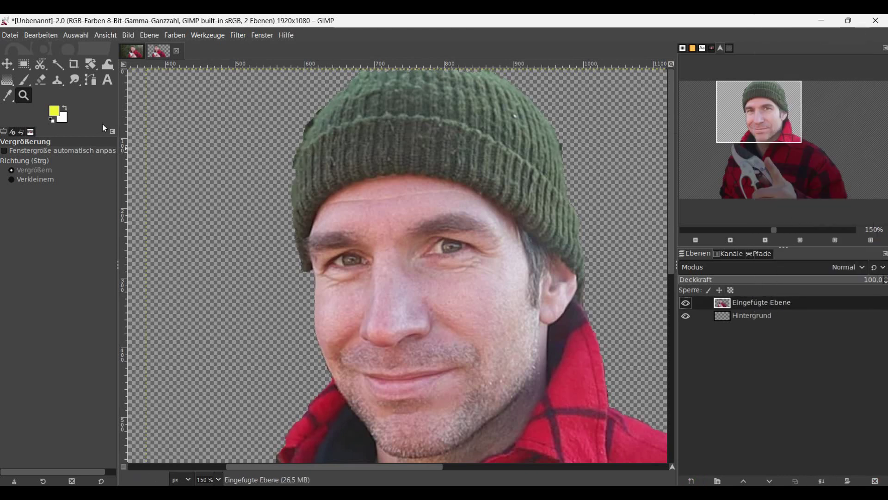
left_click(40, 81)
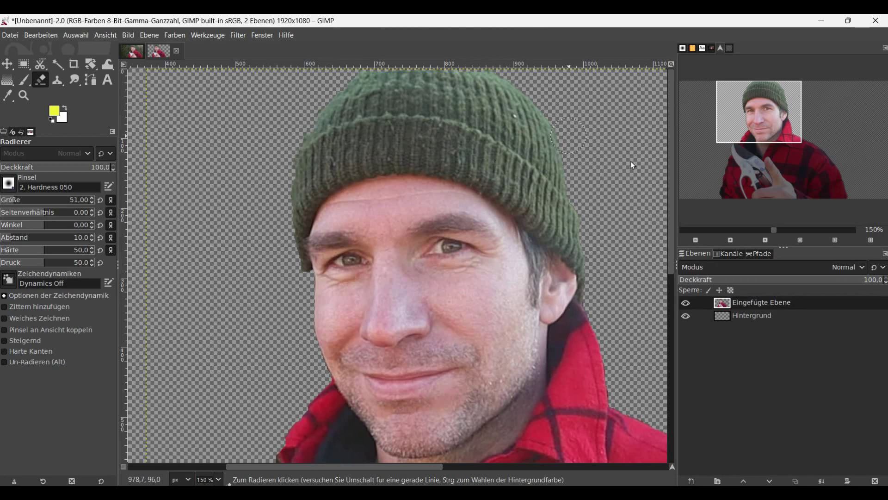
Open the Datei menu to begin exporting.
left_click(10, 35)
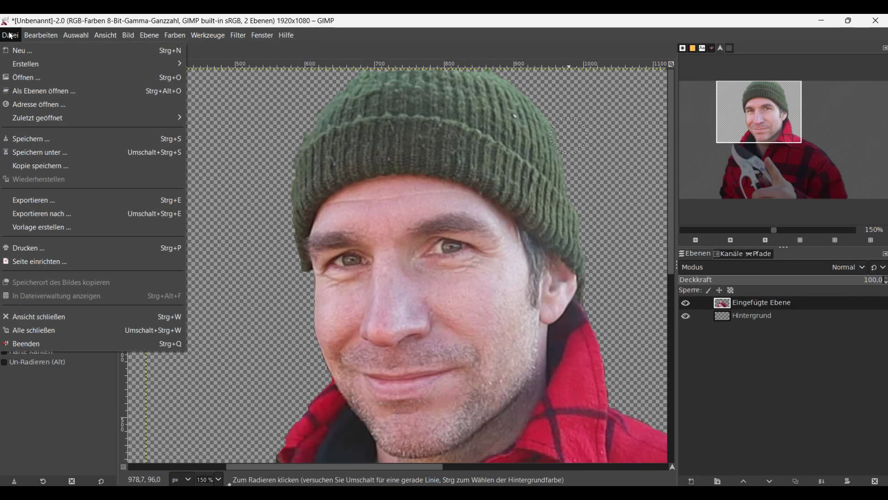
Export the image to the Desktop as 1.png, confirming the PNG options.
left_click(48, 200)
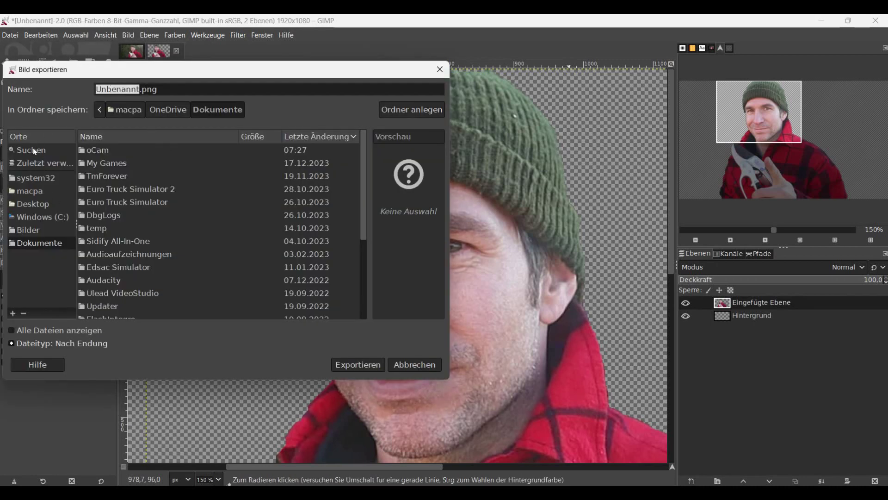
left_click(31, 207)
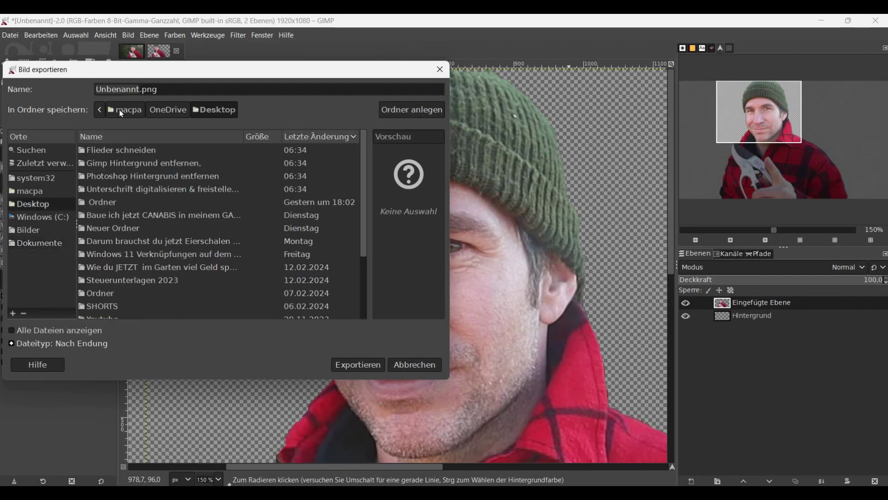
type("1")
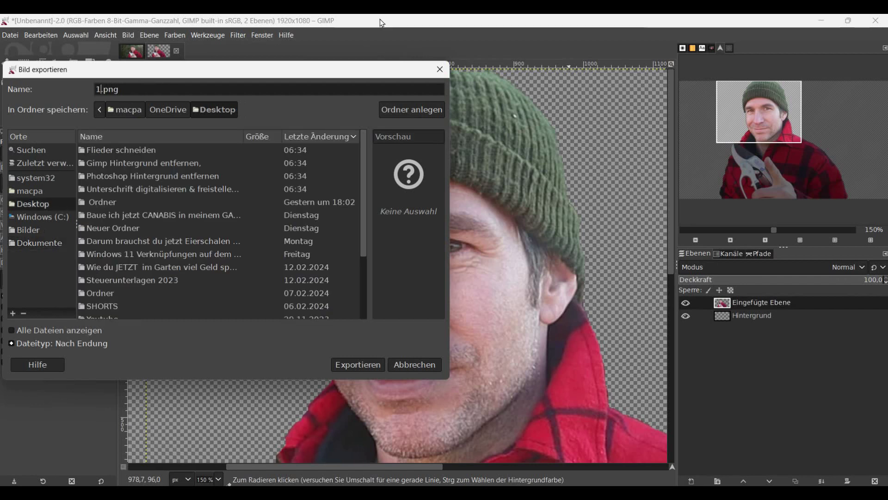
key("Return")
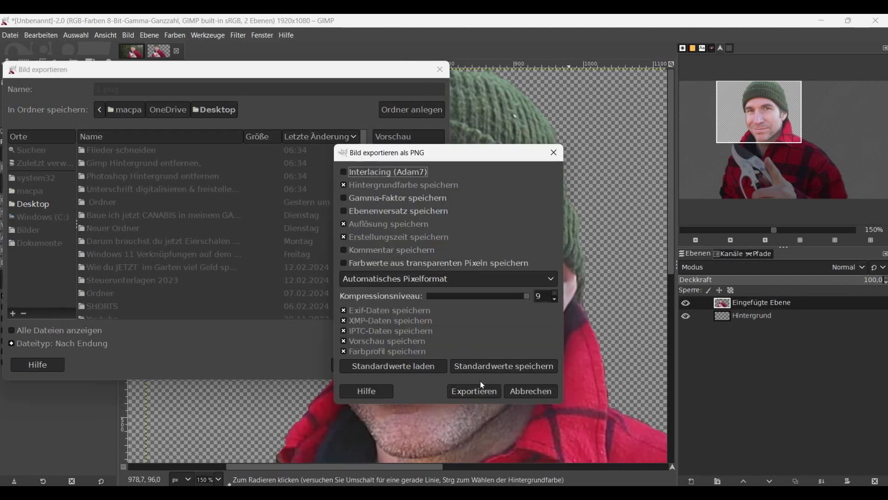
left_click(476, 392)
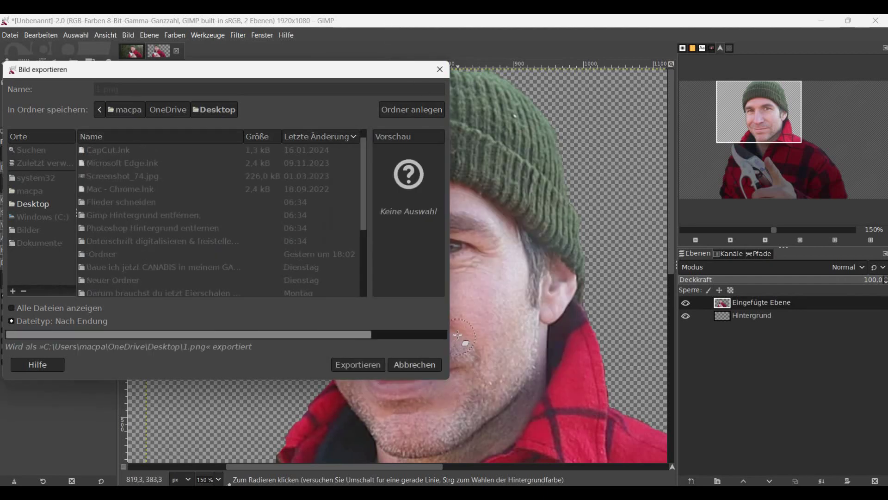